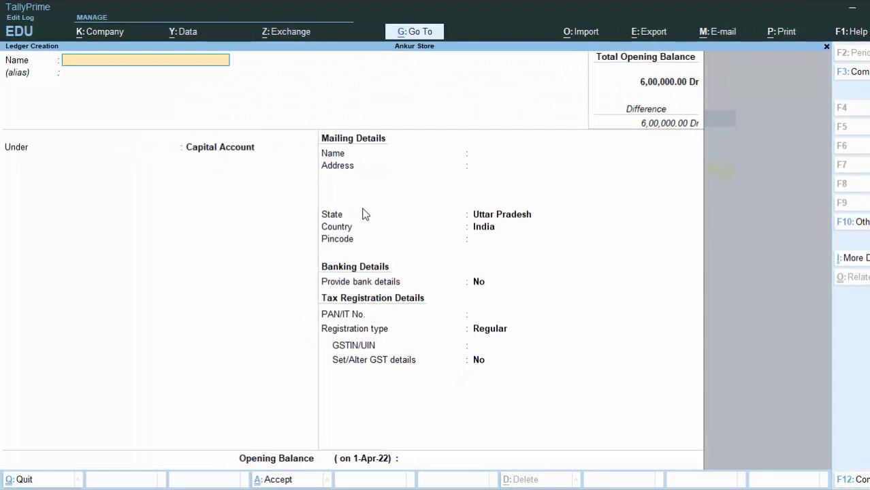
Leave the open ledger form, return to the Gateway of Tally and open a blank form for creating a ledger.
{"action": "key", "text": "Escape"}
{"action": "key", "text": "y"}
{"action": "key", "text": "Escape"}
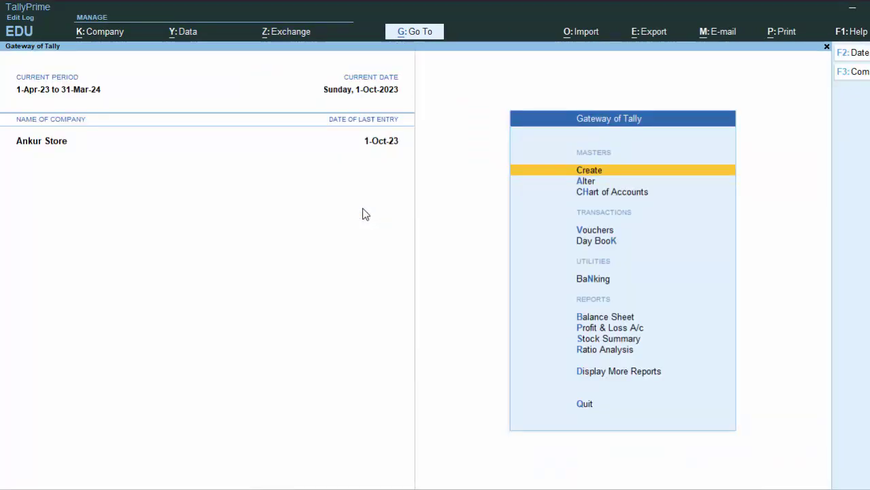
{"action": "key", "text": "Return"}
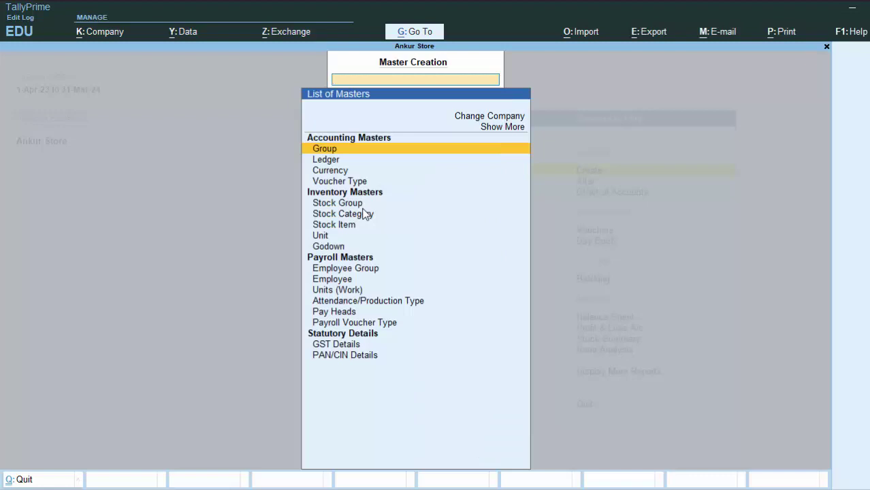
{"action": "key", "text": "Down"}
{"action": "key", "text": "Return"}
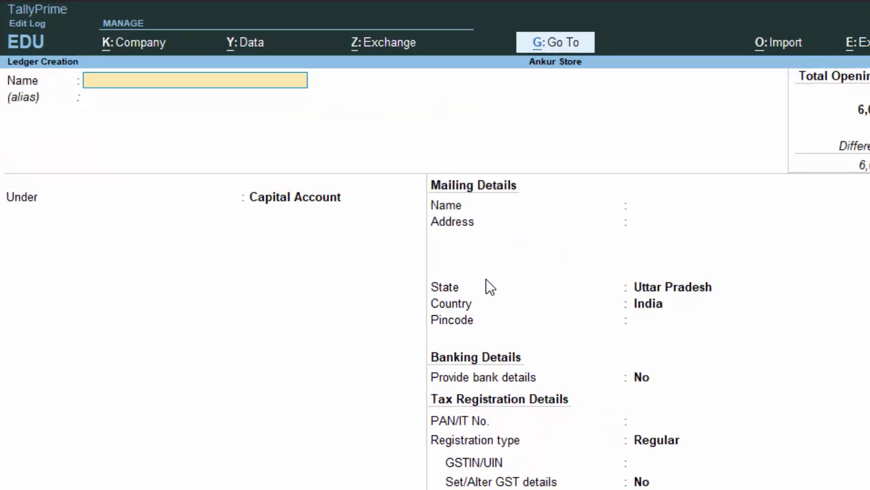
Enter the creditor's name for the new ledger and place it under Sundry Creditors.
{"action": "type", "text": "Ankush C"}
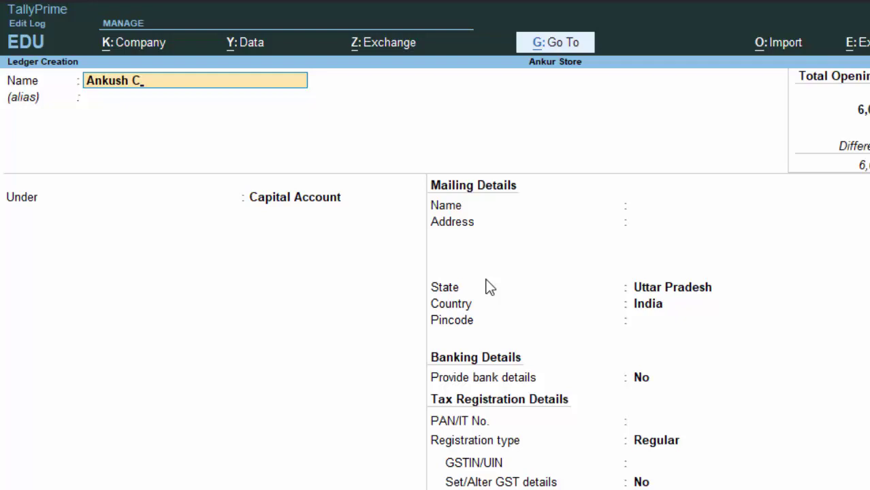
{"action": "key", "text": "Return"}
{"action": "key", "text": "Return"}
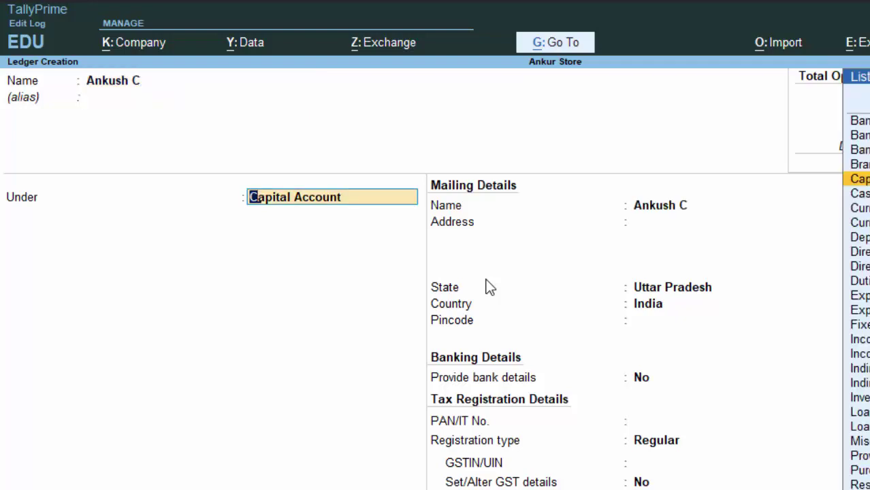
{"action": "type", "text": "S"}
{"action": "key", "text": "Down"}
{"action": "key", "text": "Down"}
{"action": "key", "text": "Down"}
{"action": "key", "text": "Down"}
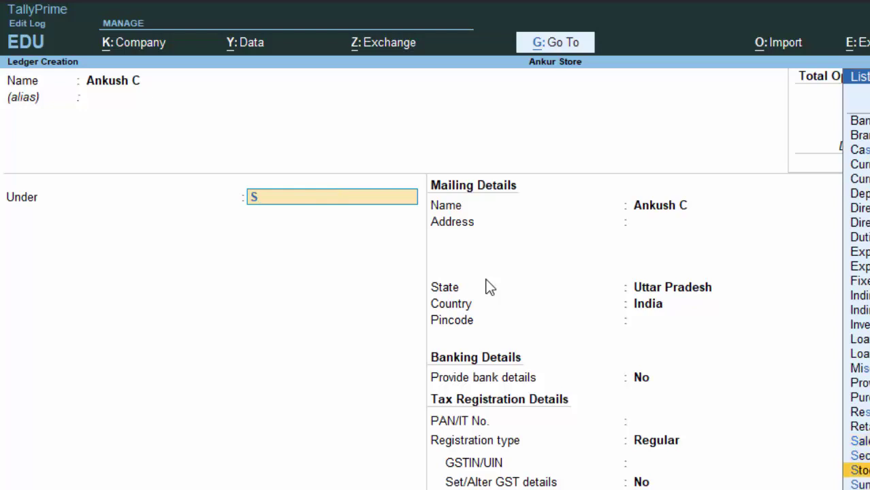
{"action": "key", "text": "Return"}
Keep the creditor ledger's default balance, mailing, banking and tax details, leave the opening balance empty and save the ledger.
{"action": "key", "text": "Return"}
{"action": "key", "text": "Return"}
{"action": "key", "text": "Return"}
{"action": "key", "text": "Return"}
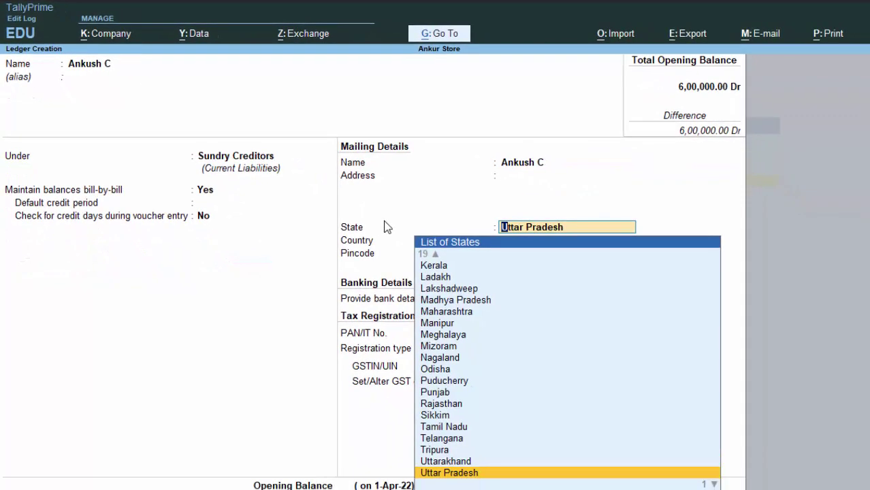
{"action": "key", "text": "Return"}
{"action": "key", "text": "Return"}
{"action": "key", "text": "Return"}
{"action": "key", "text": "Return"}
{"action": "key", "text": "Return"}
{"action": "key", "text": "Return"}
{"action": "key", "text": "Return"}
{"action": "key", "text": "Return"}
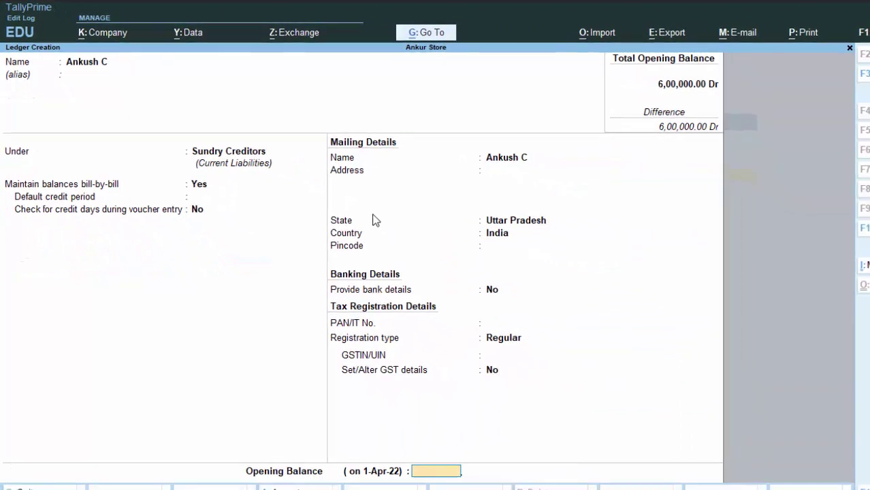
{"action": "key", "text": "Return"}
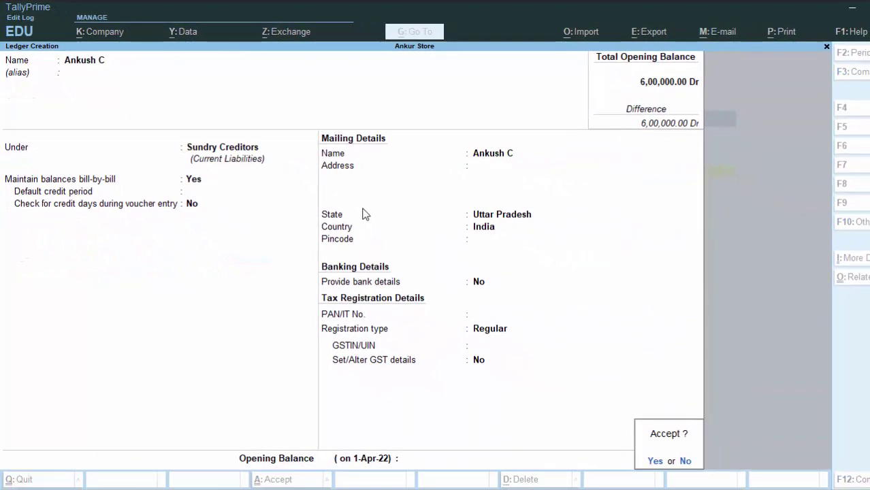
{"action": "key", "text": "Return"}
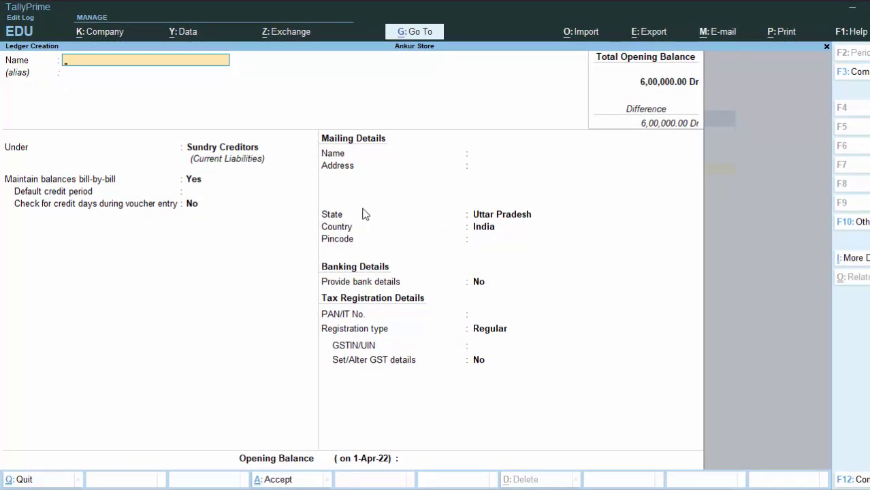
Enter the second party's name with the suffix D as the next ledger's name, leaving the alias empty.
{"action": "type", "text": "Yvr"}
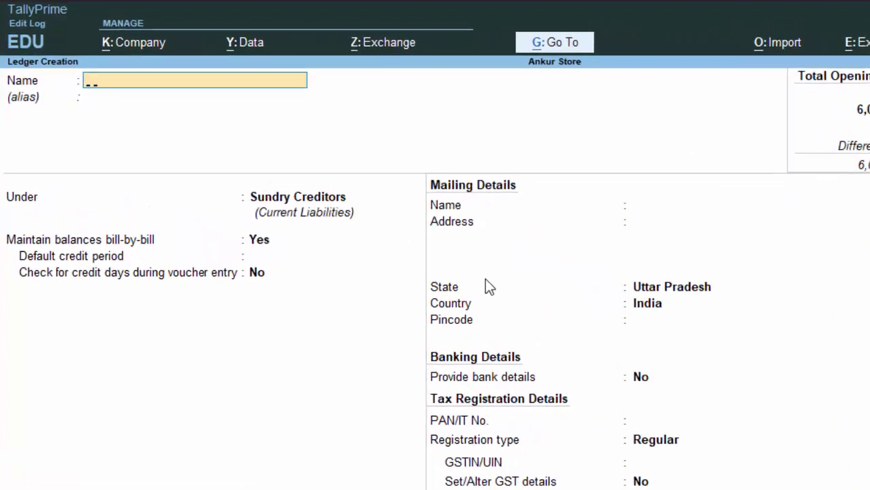
{"action": "type", "text": "aj"}
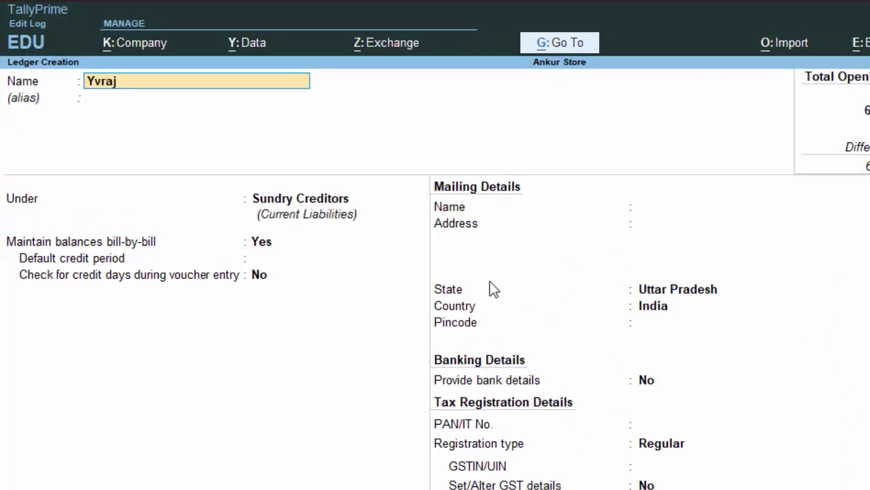
{"action": "type", "text": " D"}
{"action": "key", "text": "BackSpace"}
{"action": "key", "text": "BackSpace"}
{"action": "key", "text": "BackSpace"}
{"action": "key", "text": "BackSpace"}
{"action": "key", "text": "BackSpace"}
{"action": "key", "text": "BackSpace"}
{"action": "type", "text": "uvraj D"}
{"action": "key", "text": "Return"}
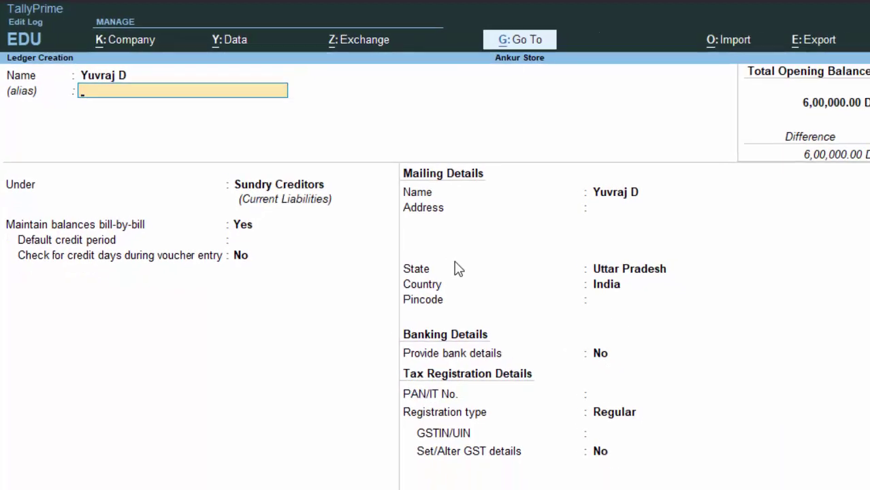
{"action": "key", "text": "Return"}
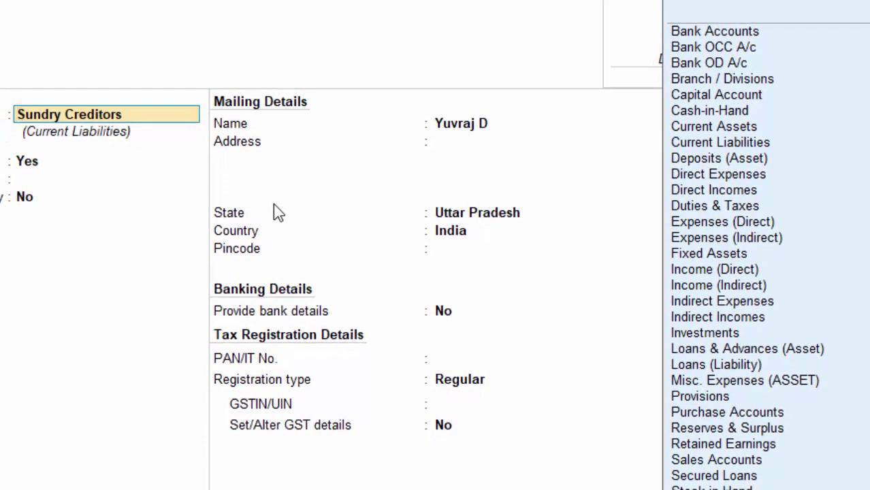
Place the second party's ledger under the Purchase Accounts group.
{"action": "key", "text": "Up"}
{"action": "key", "text": "Up"}
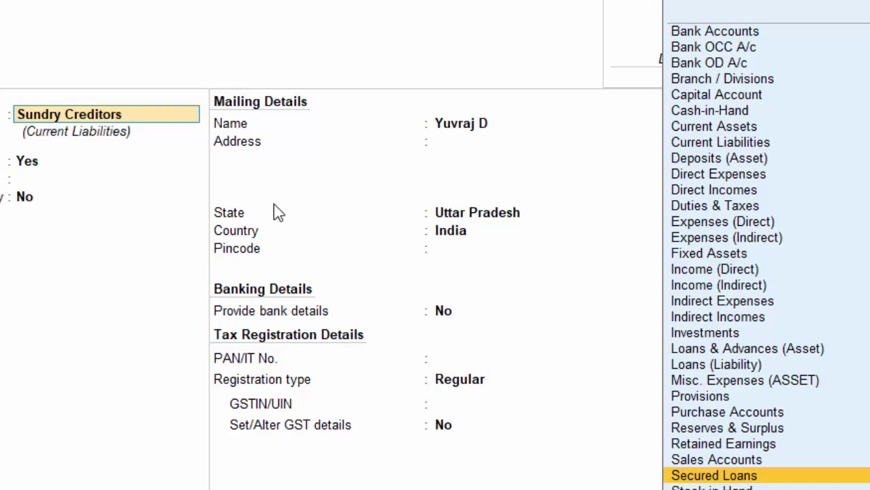
{"action": "key", "text": "Up"}
{"action": "key", "text": "Up"}
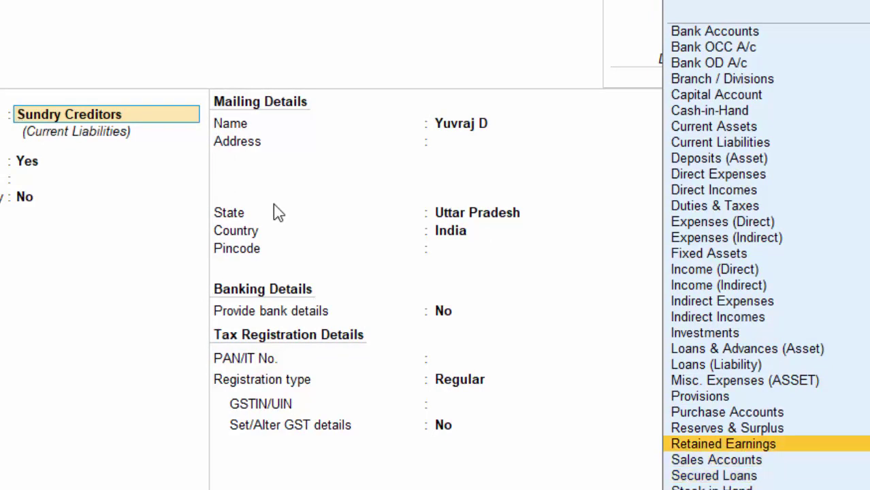
{"action": "key", "text": "Up"}
{"action": "key", "text": "Up"}
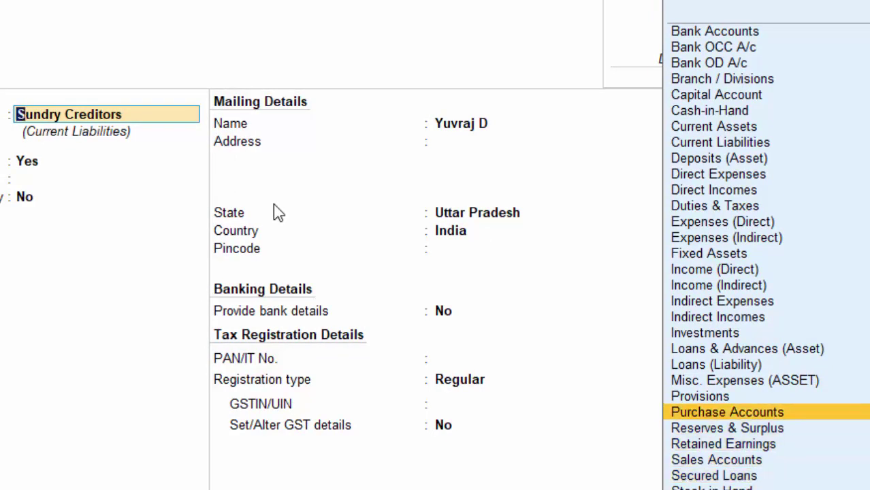
{"action": "key", "text": "Return"}
Keep the ledger type Not Applicable, GST Applicable and supply type Services, and save the second party's ledger.
{"action": "key", "text": "Return"}
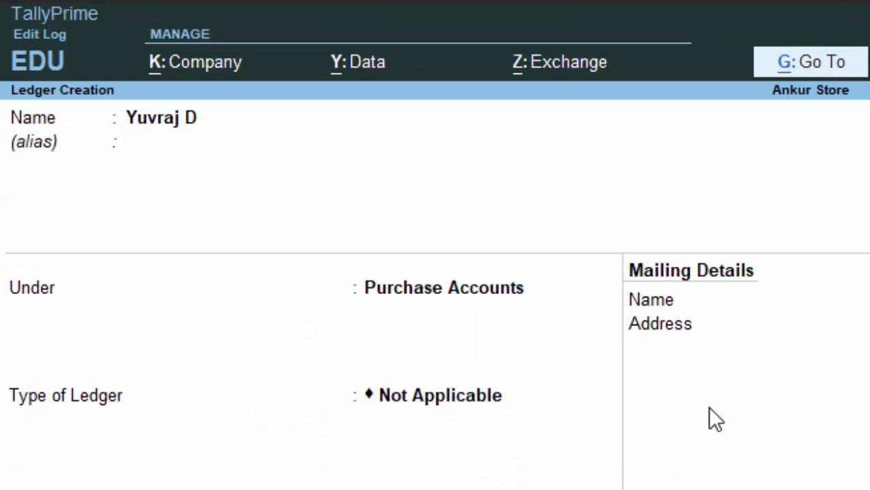
{"action": "key", "text": "Return"}
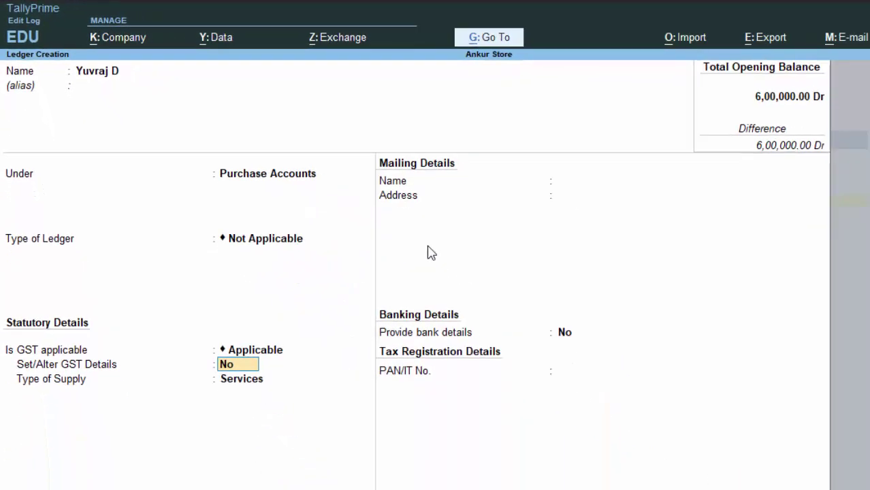
{"action": "key", "text": "Return"}
{"action": "key", "text": "Return"}
{"action": "key", "text": "Return"}
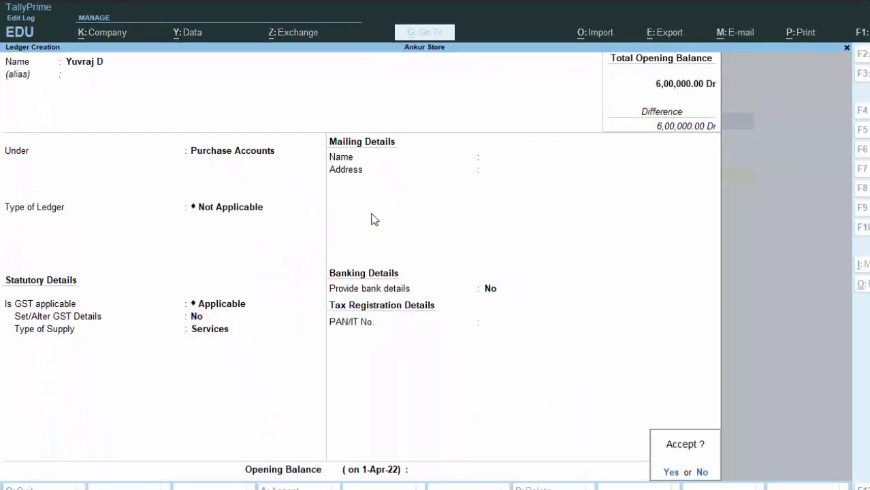
{"action": "key", "text": "Return"}
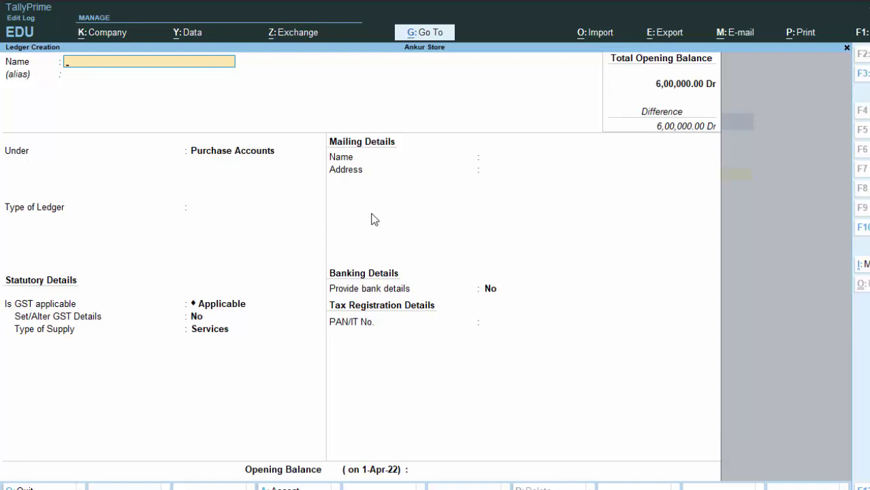
Leave ledger creation, open a new sales voucher and set its reference number to 4567.
{"action": "key", "text": "Escape"}
{"action": "key", "text": "Escape"}
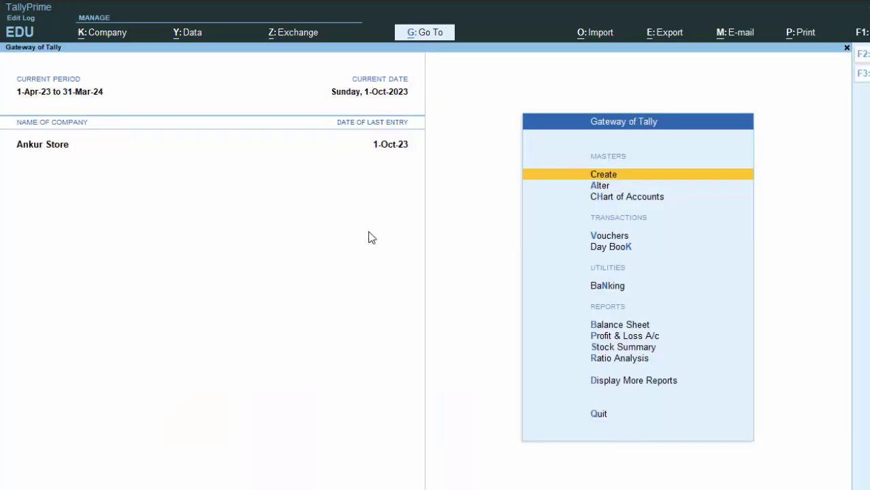
{"action": "key", "text": "v"}
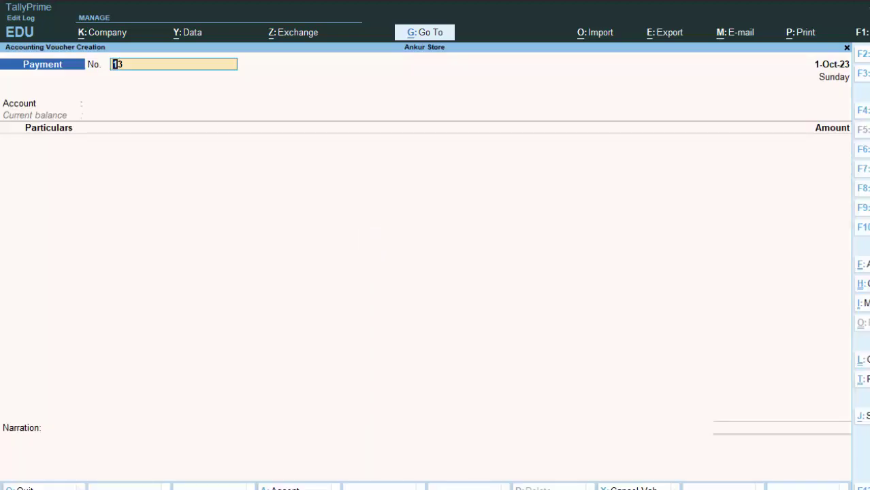
{"action": "key", "text": "F8"}
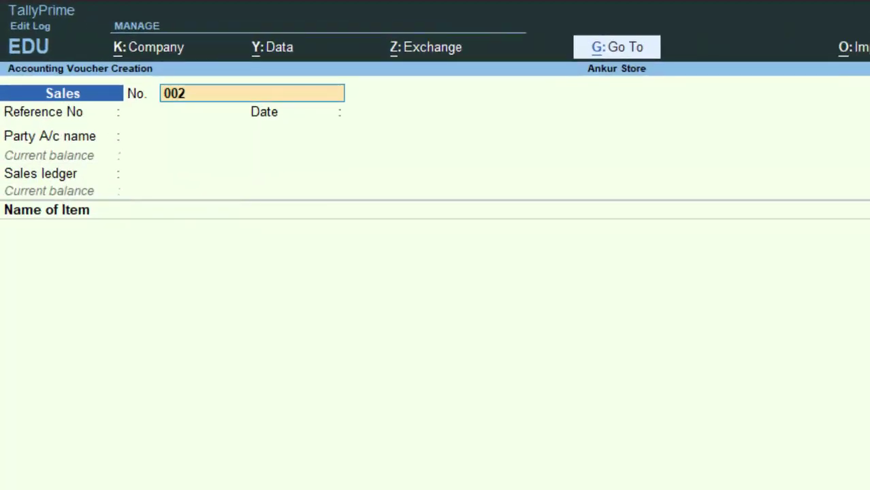
{"action": "left_click", "coordinate": [184, 112]}
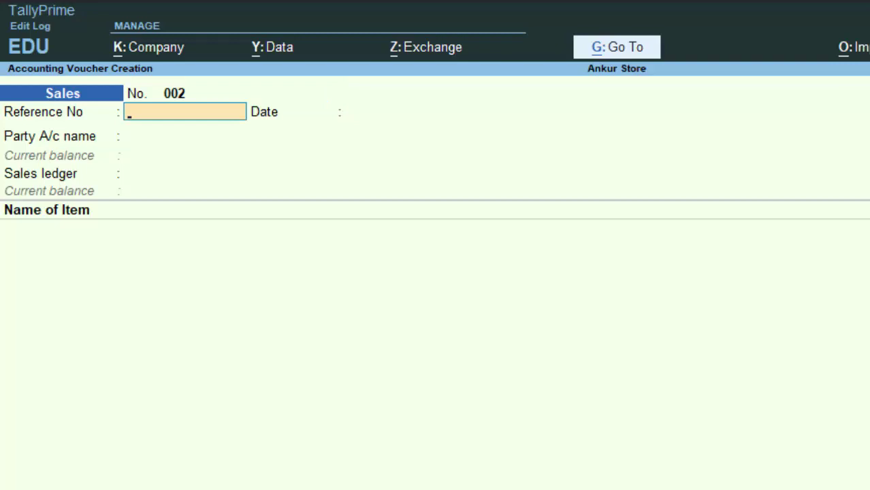
{"action": "type", "text": "4567"}
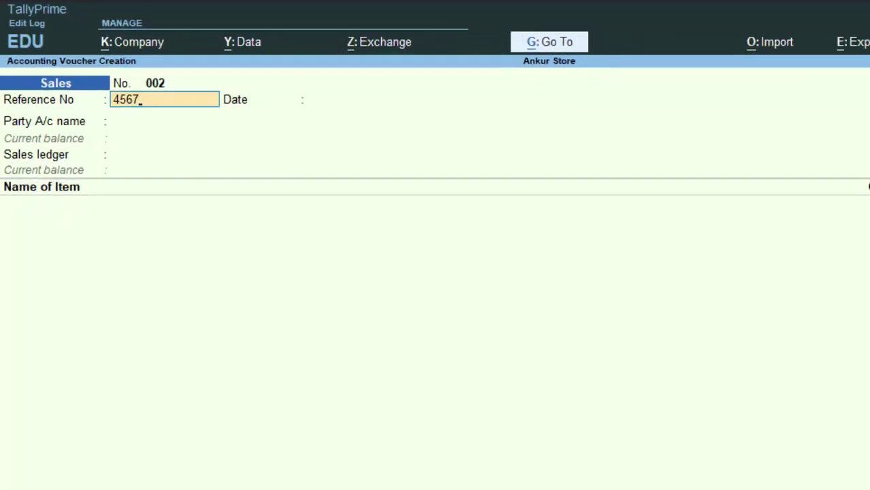
{"action": "key", "text": "Return"}
{"action": "key", "text": "Return"}
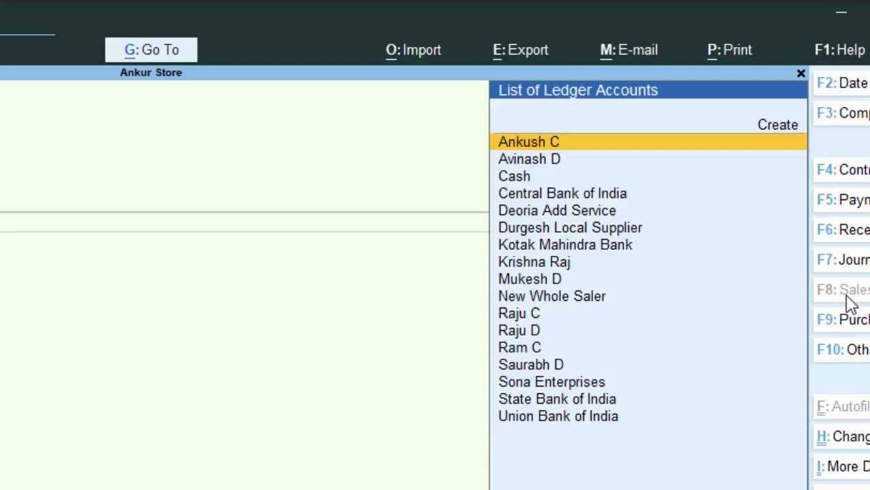
Start a new ledger from the voucher's party account selection and try to name it after the second party with the suffix D.
{"action": "key", "text": "alt+c"}
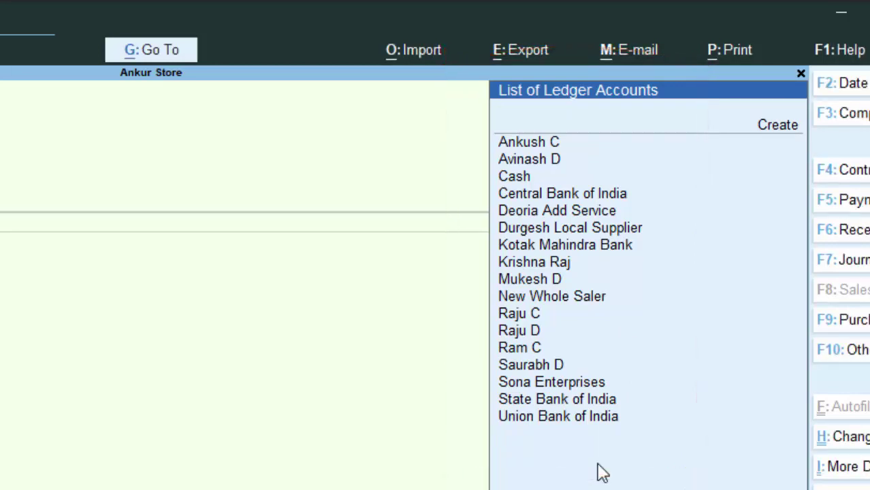
{"action": "key", "text": "alt+c"}
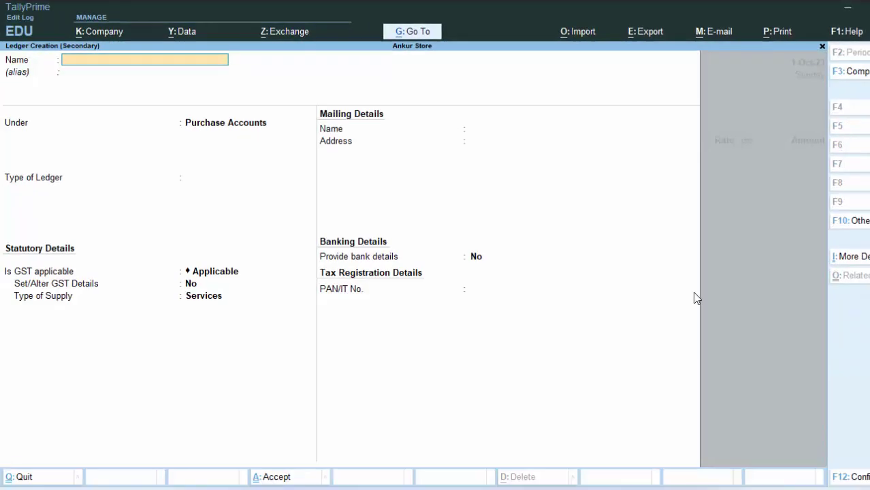
{"action": "type", "text": "Yuvraj"}
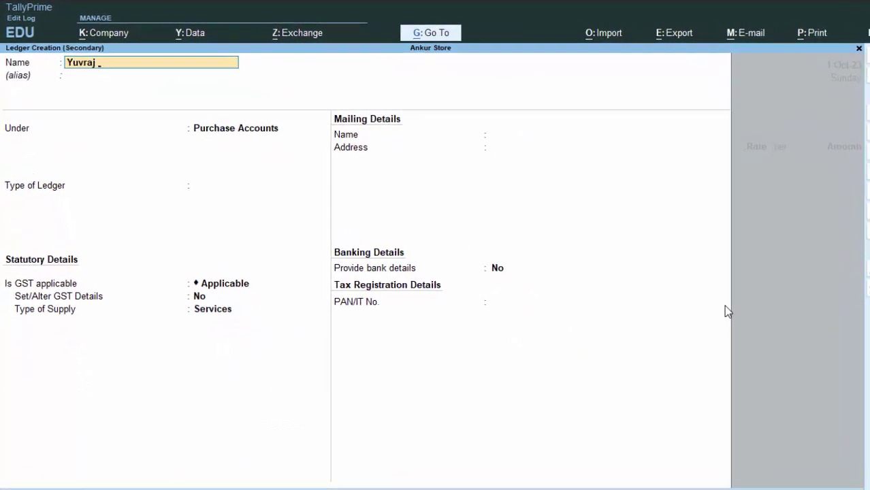
{"action": "type", "text": " D"}
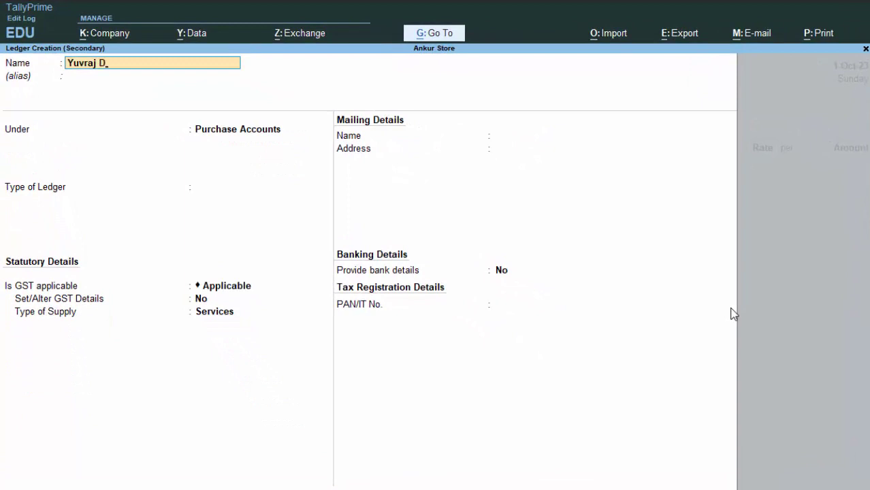
{"action": "key", "text": "Return"}
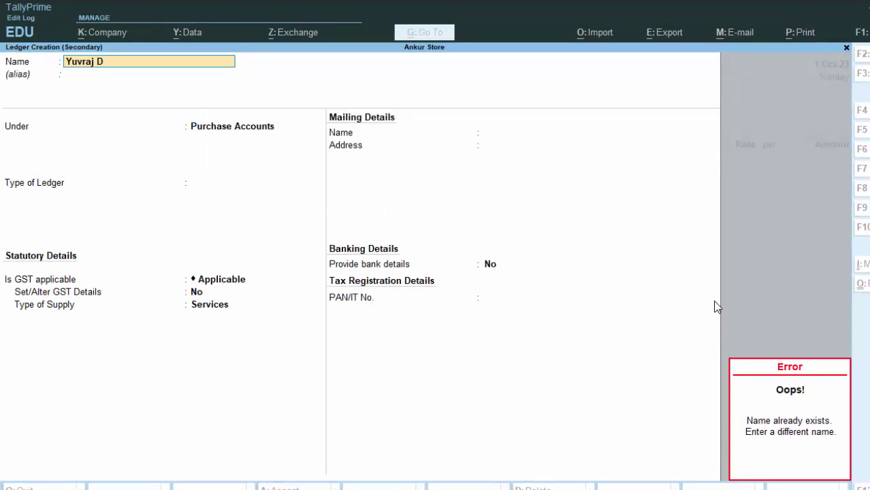
{"action": "key", "text": "Escape"}
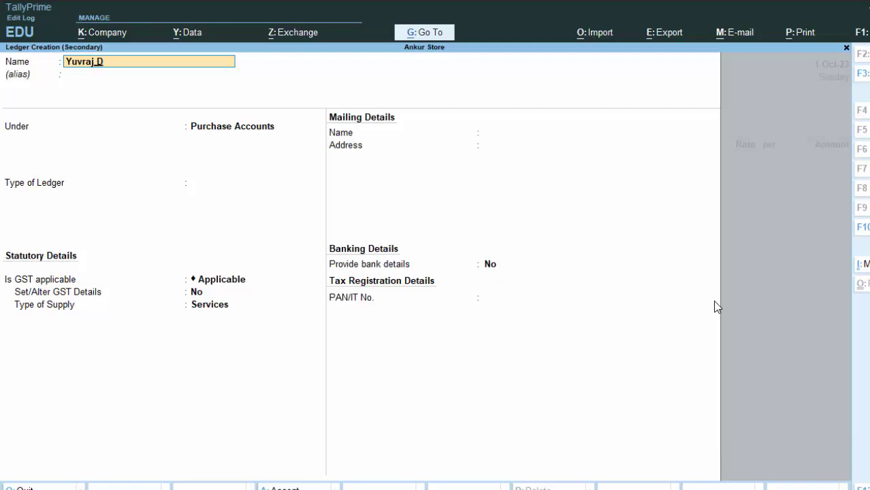
Remove the trailing D from the new ledger's name, leave the alias empty and open its group selection.
{"action": "key", "text": "Right"}
{"action": "key", "text": "Delete"}
{"action": "key", "text": "Return"}
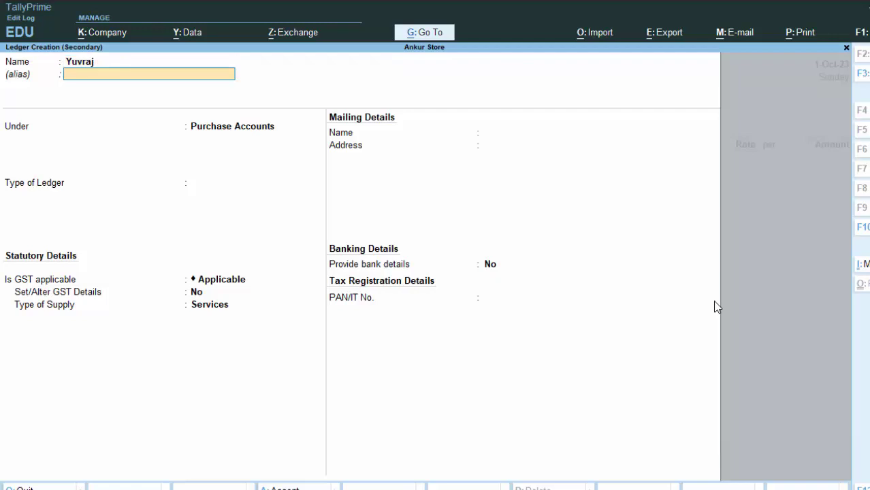
{"action": "key", "text": "Return"}
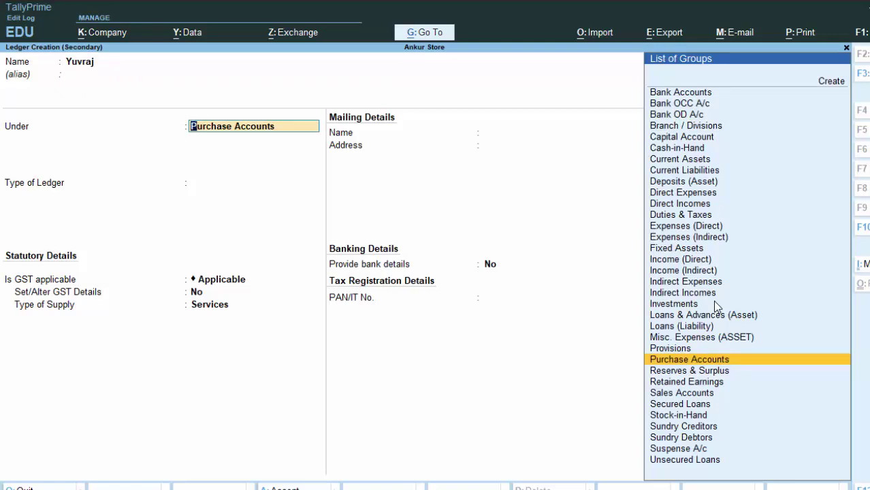
Place the new party ledger under the Provisions group, leave its remaining details unchanged and save it.
{"action": "key", "text": "Up"}
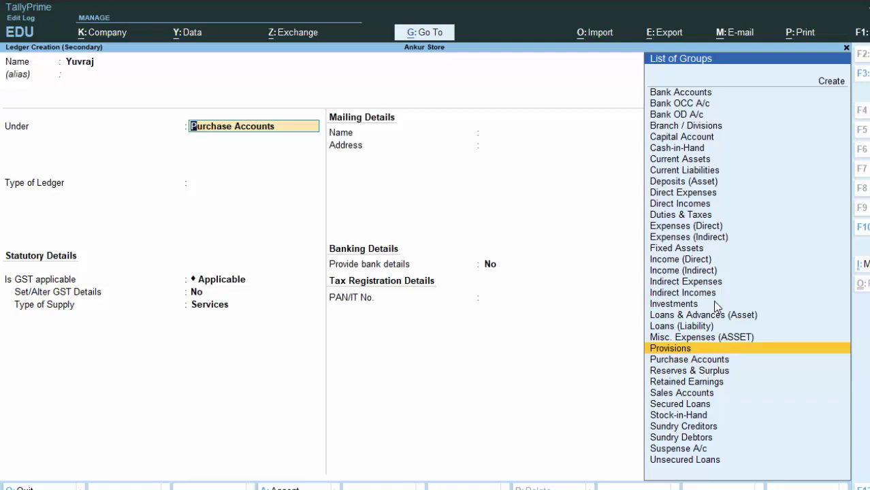
{"action": "key", "text": "Return"}
{"action": "key", "text": "Return"}
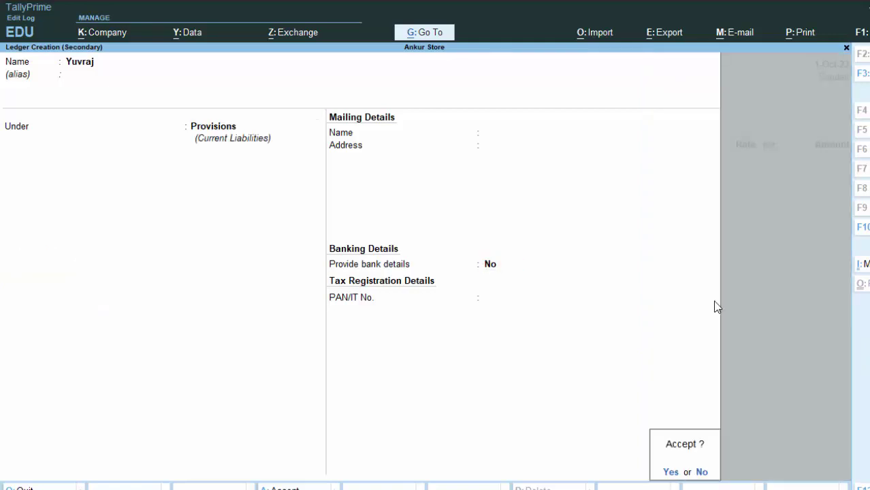
{"action": "key", "text": "Return"}
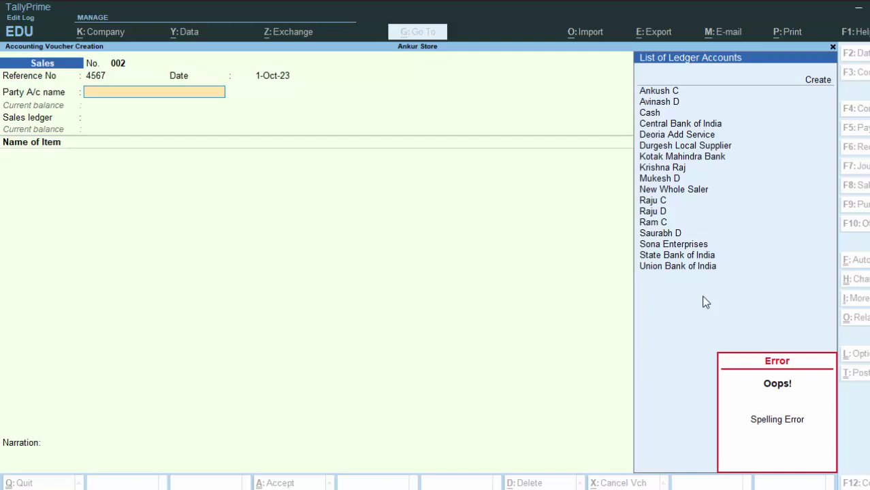
Abandon the unfinished sales voucher with reference number 4567 and return to the Gateway of Tally.
{"action": "key", "text": "Escape"}
{"action": "key", "text": "Escape"}
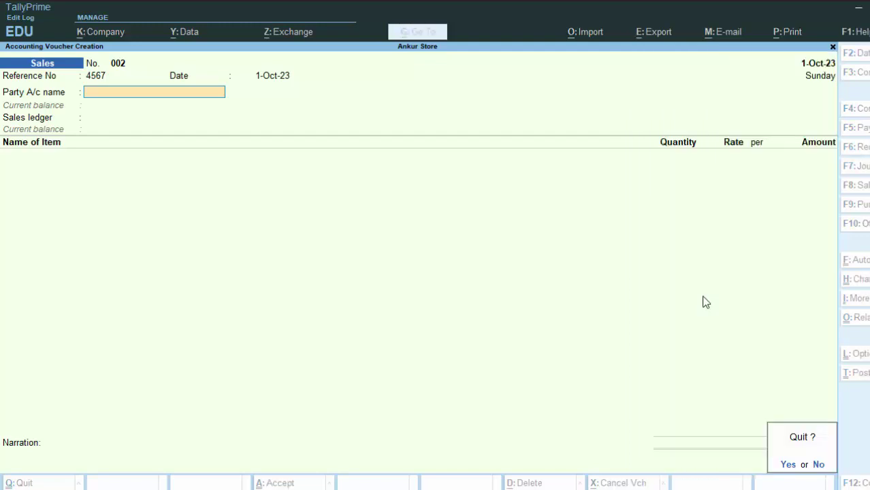
{"action": "key", "text": "y"}
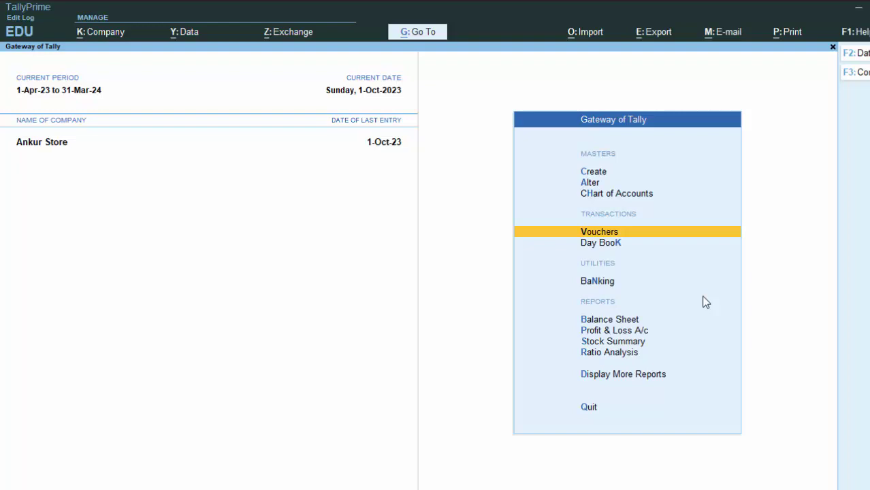
Open the second party's ledger with the suffix D for alteration from the ledger masters.
{"action": "key", "text": "Up"}
{"action": "key", "text": "Up"}
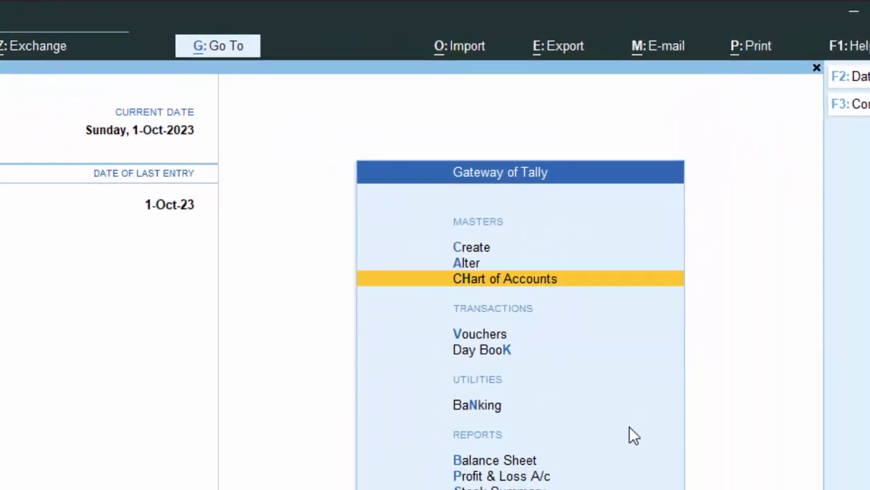
{"action": "key", "text": "Return"}
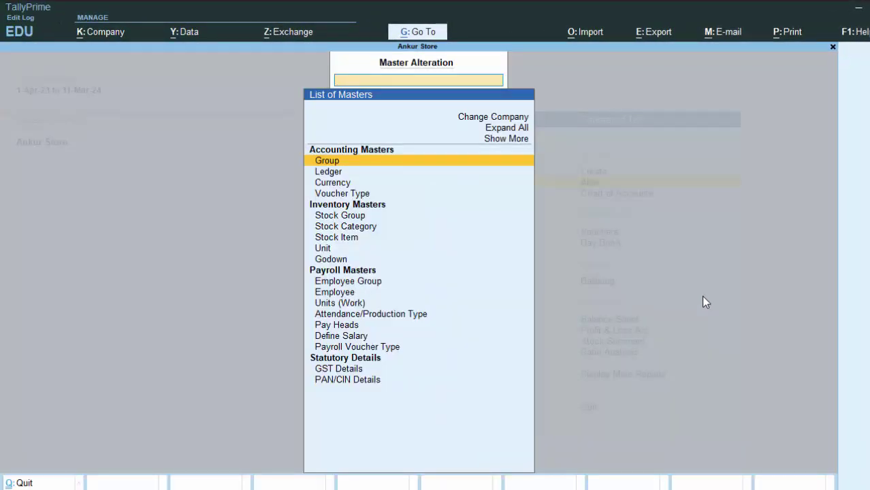
{"action": "key", "text": "Down"}
{"action": "key", "text": "Return"}
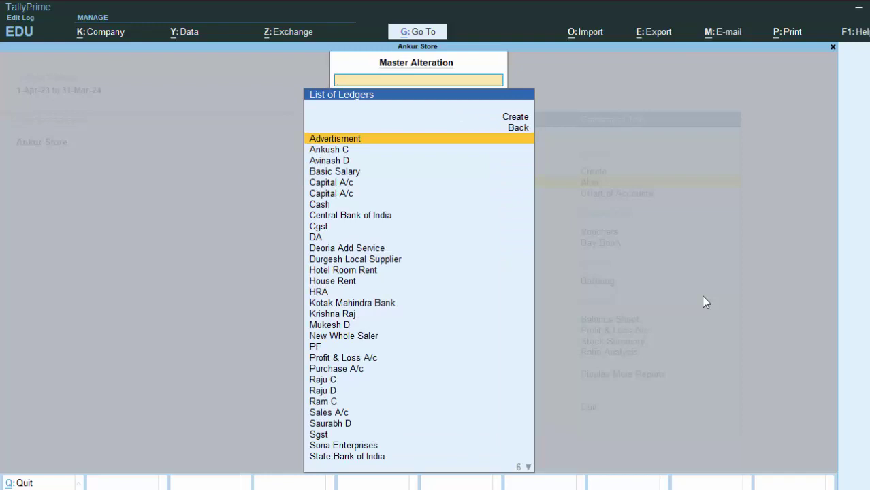
{"action": "type", "text": "Y"}
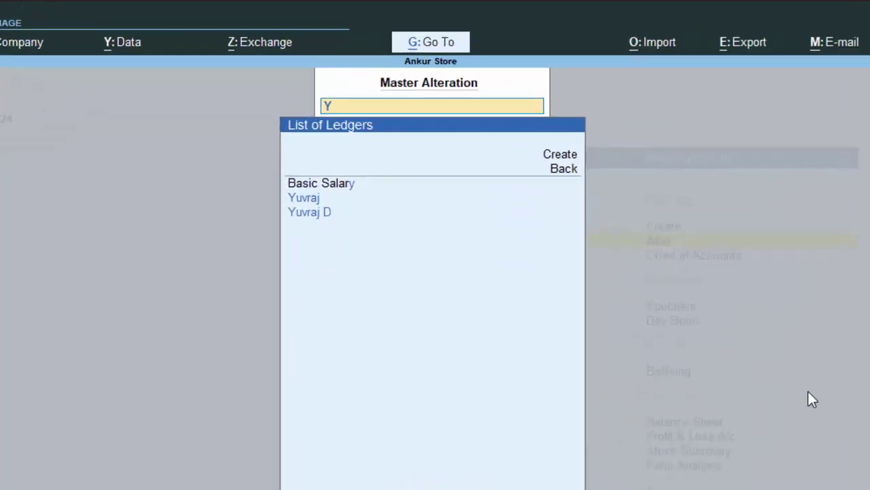
{"action": "key", "text": "Down"}
{"action": "key", "text": "Down"}
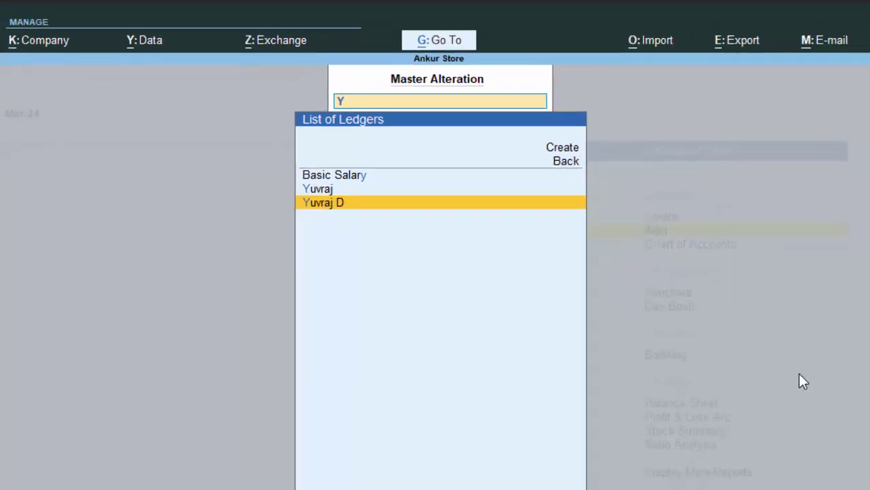
{"action": "key", "text": "Return"}
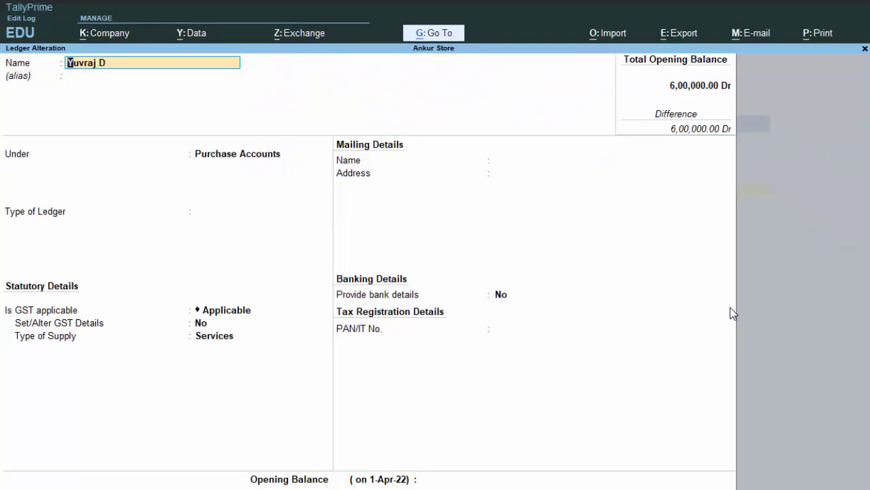
Keep the ledger's name and empty alias, and change its group to Sundry Debtors.
{"action": "key", "text": "Return"}
{"action": "key", "text": "Return"}
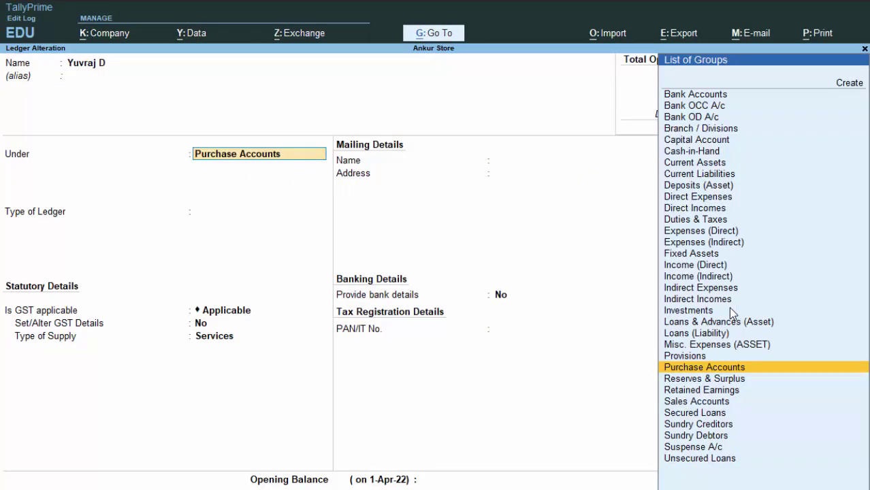
{"action": "type", "text": "S"}
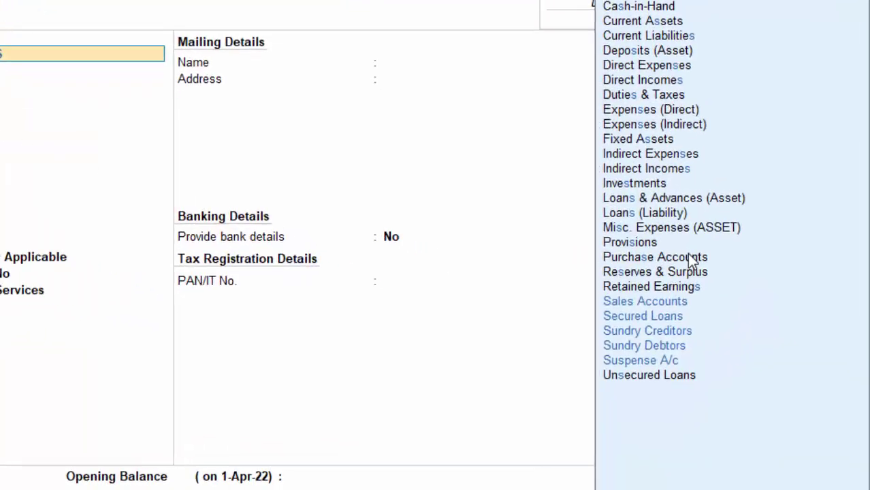
{"action": "key", "text": "Down"}
{"action": "key", "text": "Down"}
{"action": "key", "text": "Down"}
{"action": "key", "text": "Return"}
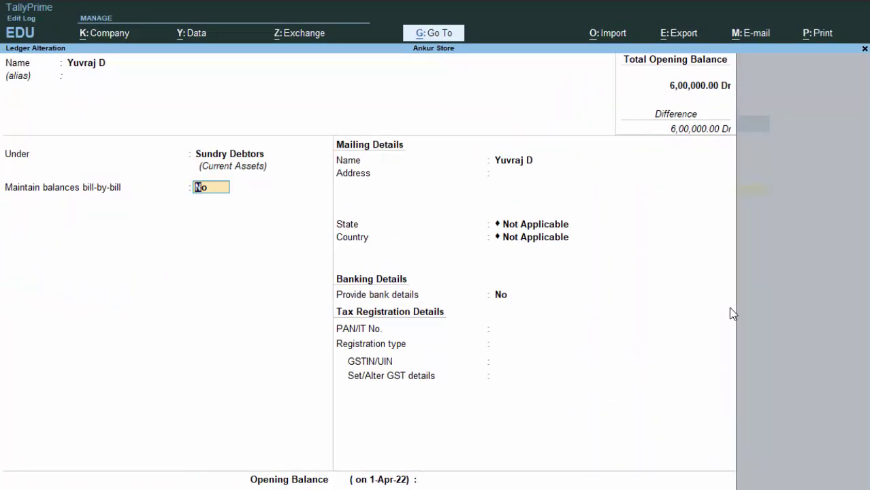
Set the ledger to maintain balances bill-by-bill, leaving the default credit period blank and the credit-days check at No.
{"action": "type", "text": "y"}
{"action": "key", "text": "Return"}
{"action": "key", "text": "Return"}
{"action": "key", "text": "Return"}
{"action": "key", "text": "Return"}
{"action": "key", "text": "Return"}
{"action": "key", "text": "Return"}
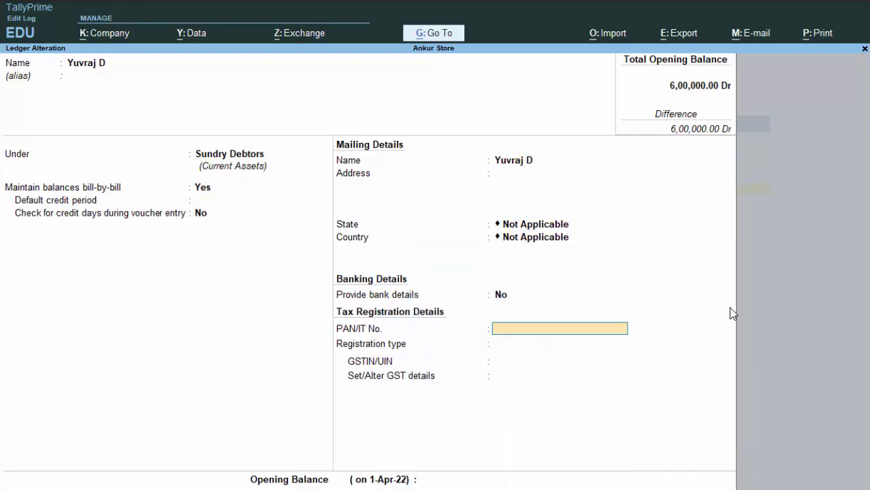
Go back to the ledger's mailing details and set the country to India, leaving the address blank.
{"action": "key", "text": "BackSpace"}
{"action": "key", "text": "BackSpace"}
{"action": "key", "text": "BackSpace"}
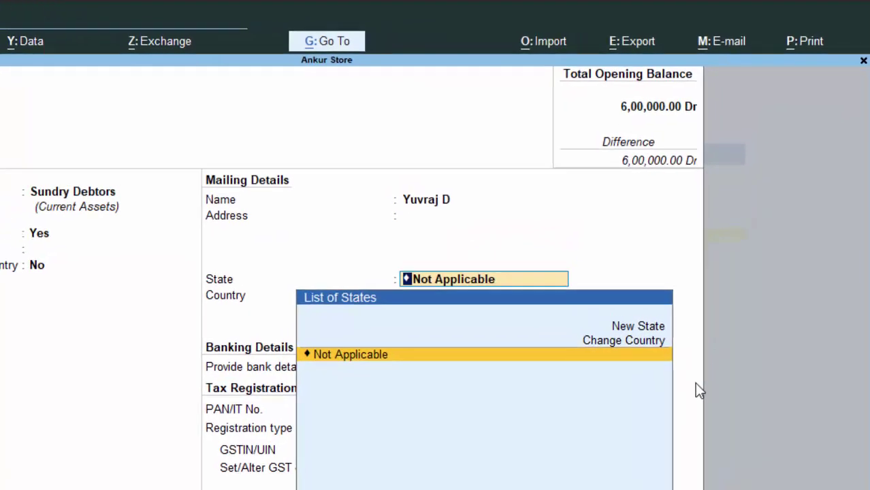
{"action": "key", "text": "BackSpace"}
{"action": "key", "text": "BackSpace"}
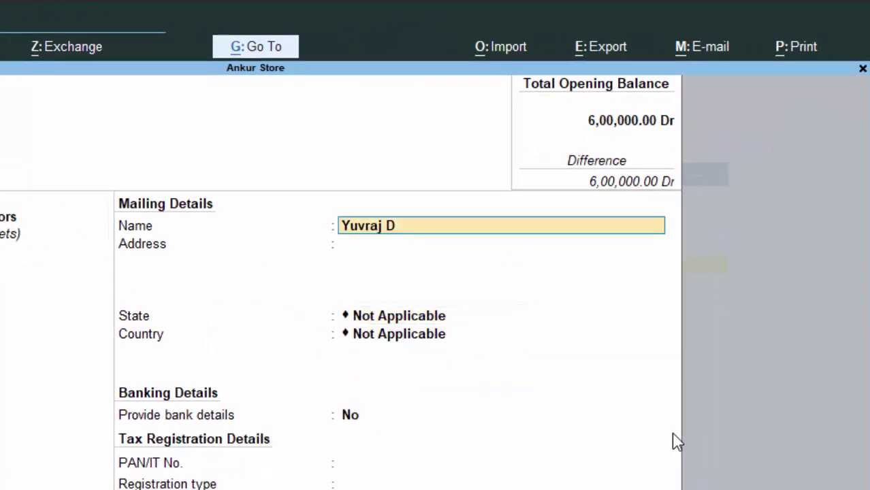
{"action": "key", "text": "Return"}
{"action": "key", "text": "Return"}
{"action": "key", "text": "Return"}
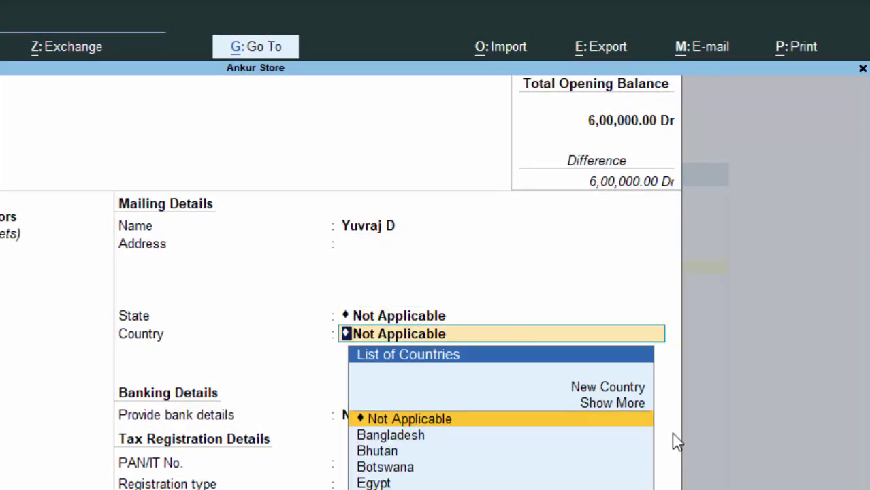
{"action": "type", "text": "I"}
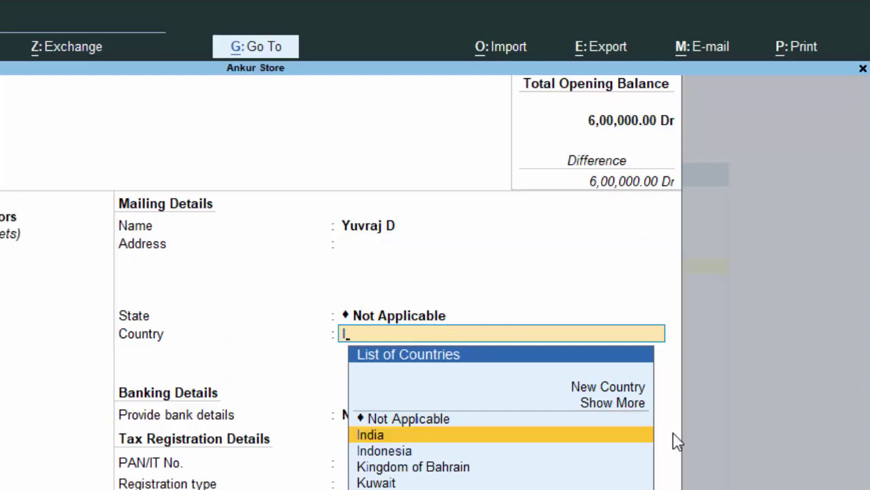
{"action": "key", "text": "Return"}
{"action": "key", "text": "BackSpace"}
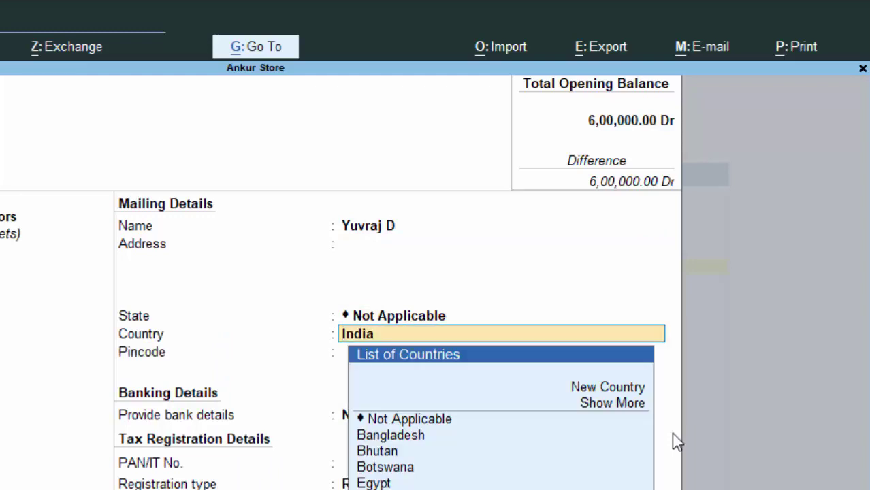
{"action": "key", "text": "Return"}
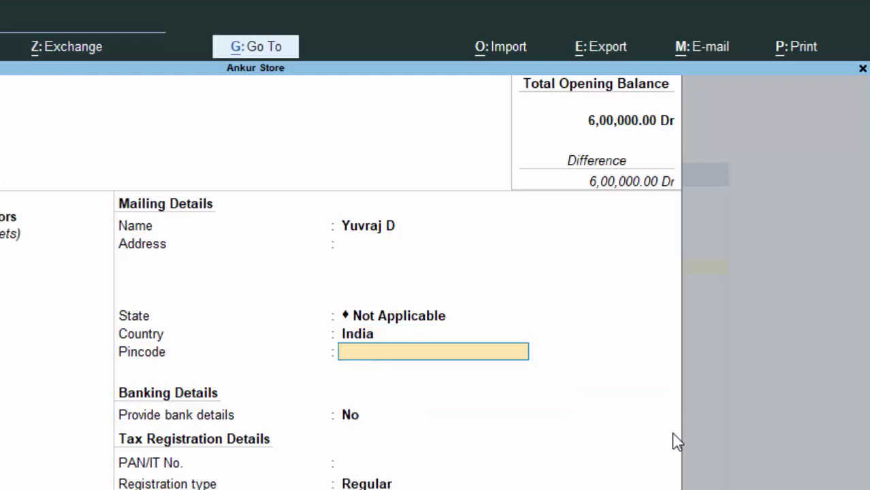
Set the state in the ledger's mailing details to Uttar Pradesh.
{"action": "left_click", "coordinate": [403, 320]}
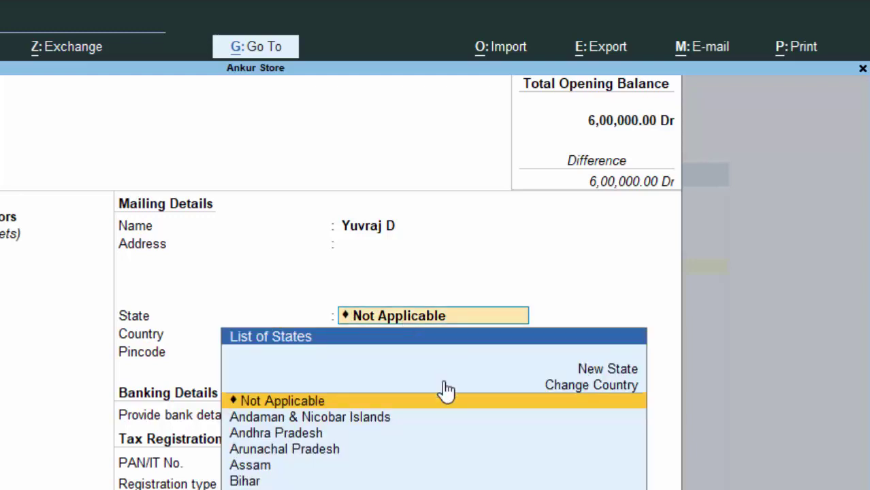
{"action": "type", "text": "U"}
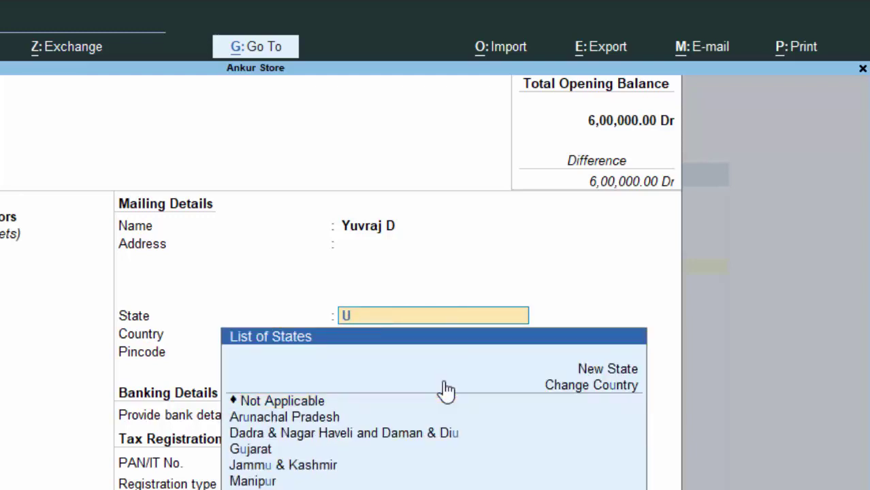
{"action": "key", "text": "Return"}
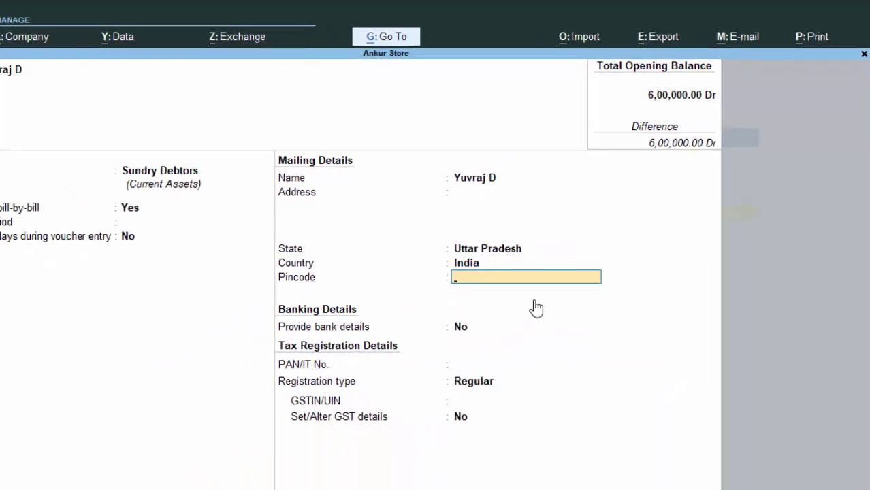
Leave the pincode, bank details, tax registration and opening balance as they are, save the altered ledger and leave master alteration.
{"action": "key", "text": "Return"}
{"action": "key", "text": "Return"}
{"action": "key", "text": "Return"}
{"action": "key", "text": "Return"}
{"action": "key", "text": "Return"}
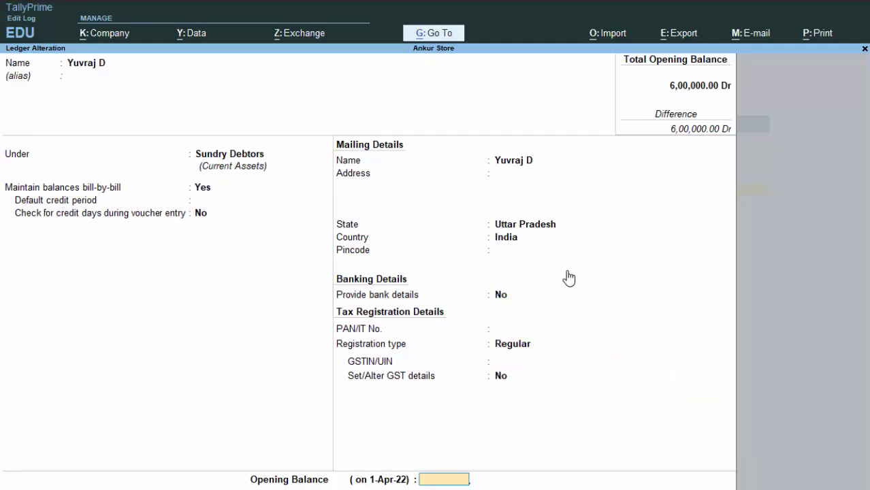
{"action": "key", "text": "Return"}
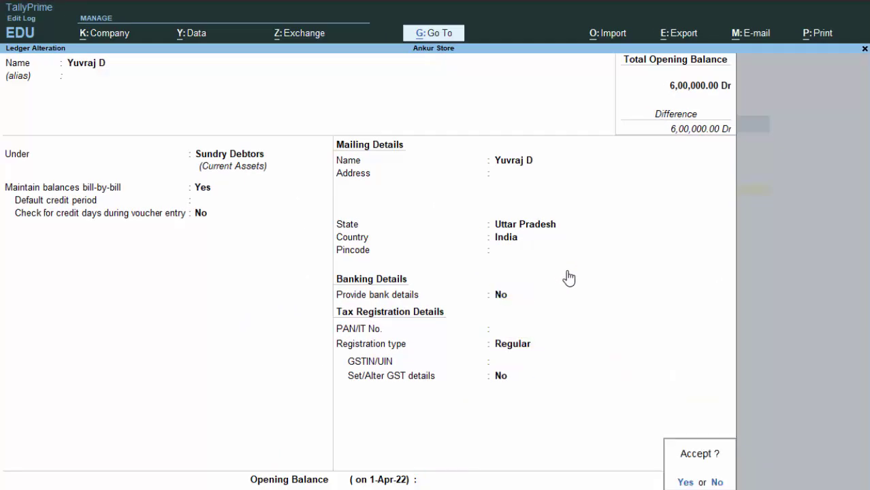
{"action": "key", "text": "Return"}
{"action": "key", "text": "Escape"}
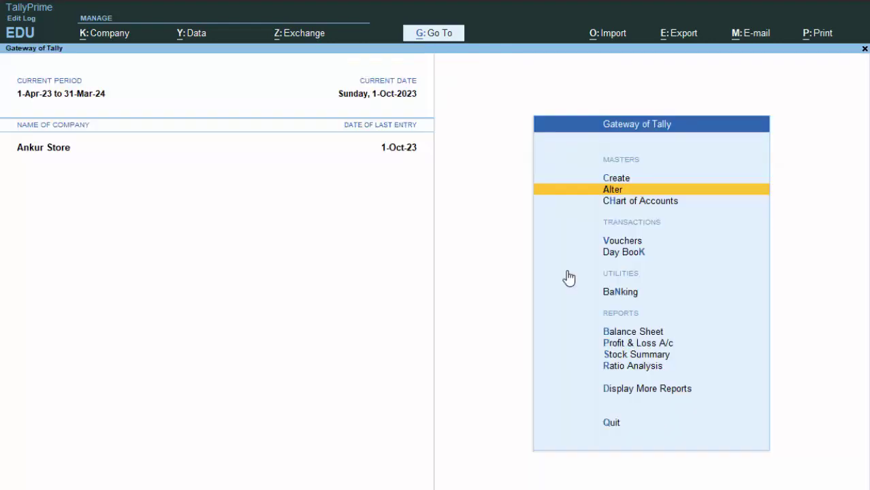
Open a new sales voucher, set its reference number to 6464 and keep the date 1-Oct-23.
{"action": "key", "text": "v"}
{"action": "key", "text": "F8"}
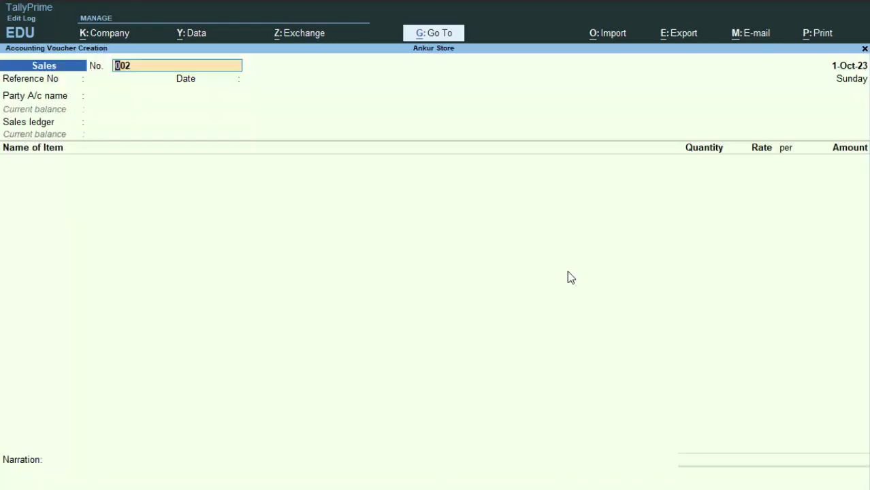
{"action": "key", "text": "Return"}
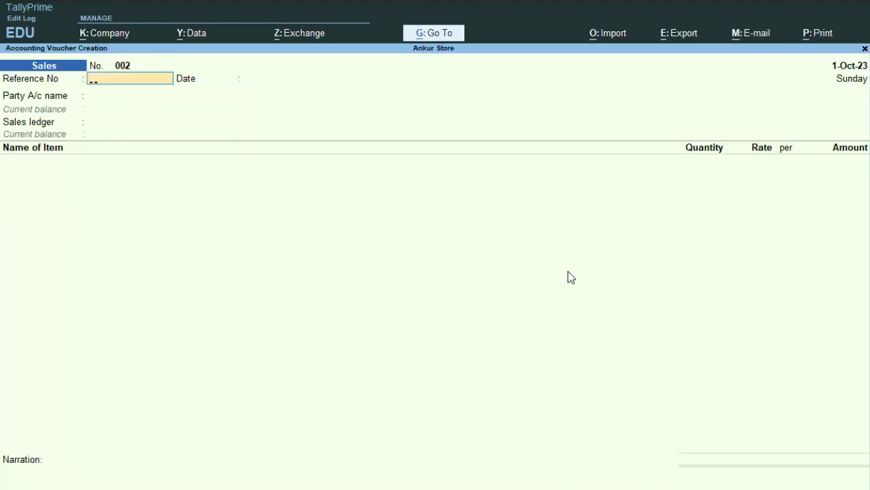
{"action": "type", "text": "6464"}
{"action": "key", "text": "Return"}
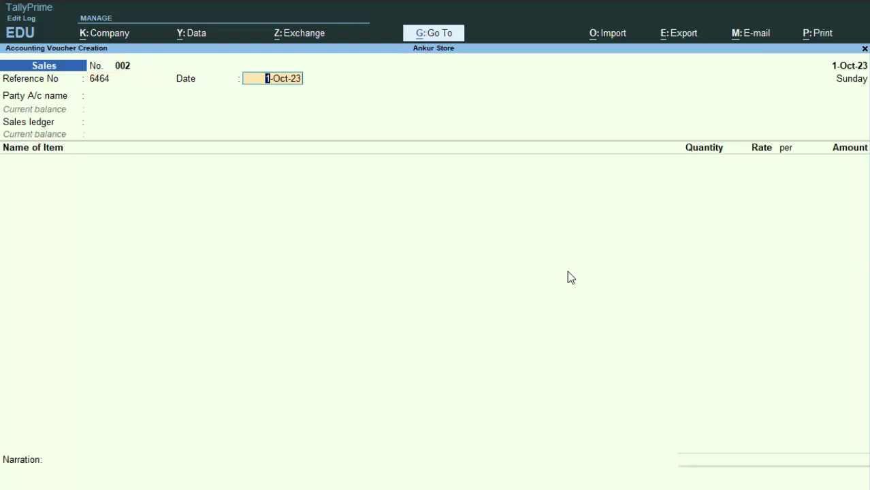
{"action": "key", "text": "Return"}
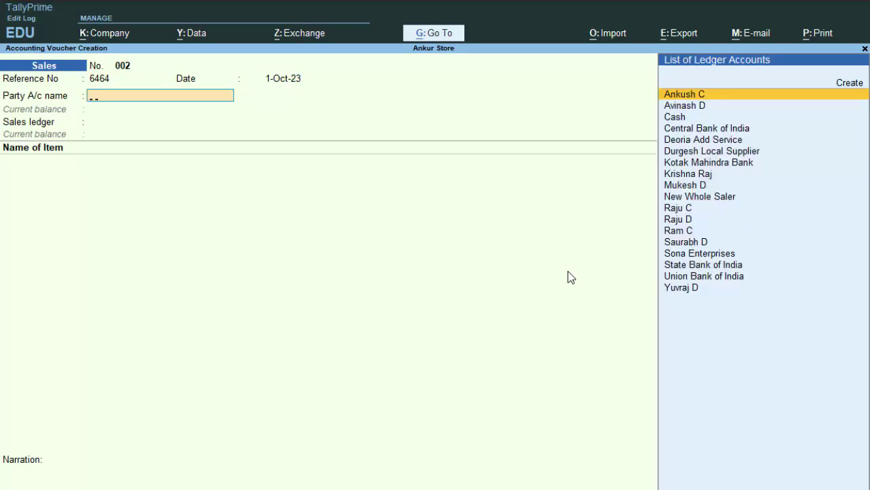
Select the second party's ledger with the suffix D as the voucher's party account.
{"action": "type", "text": "Y"}
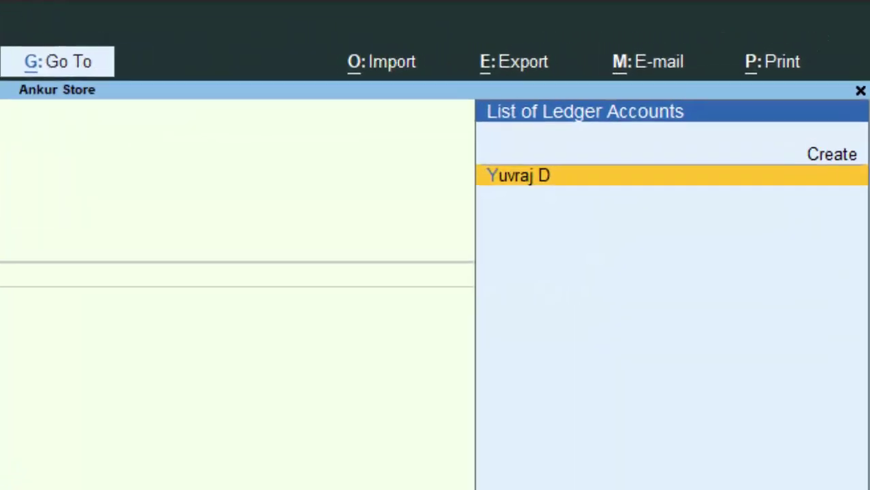